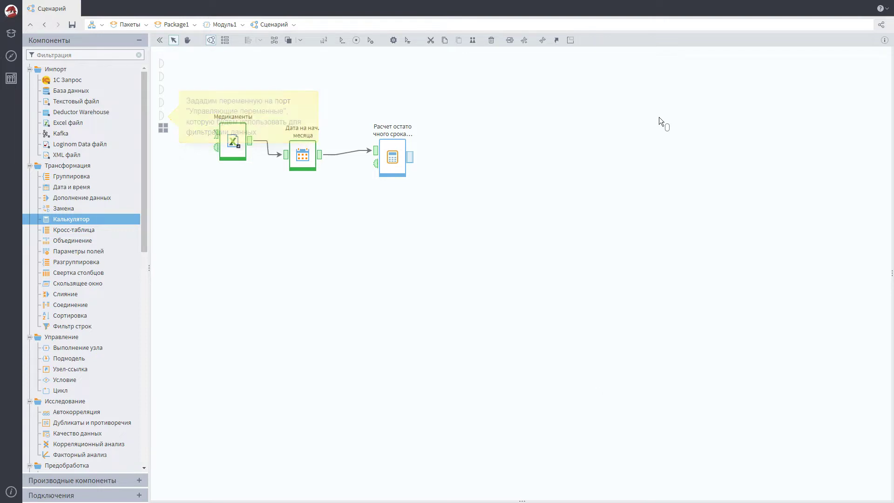
Add a numeric user variable named n, labelled "Мес до конца срока год", with value 6, and run the scenario's user variables port
click(163, 116)
click(225, 128)
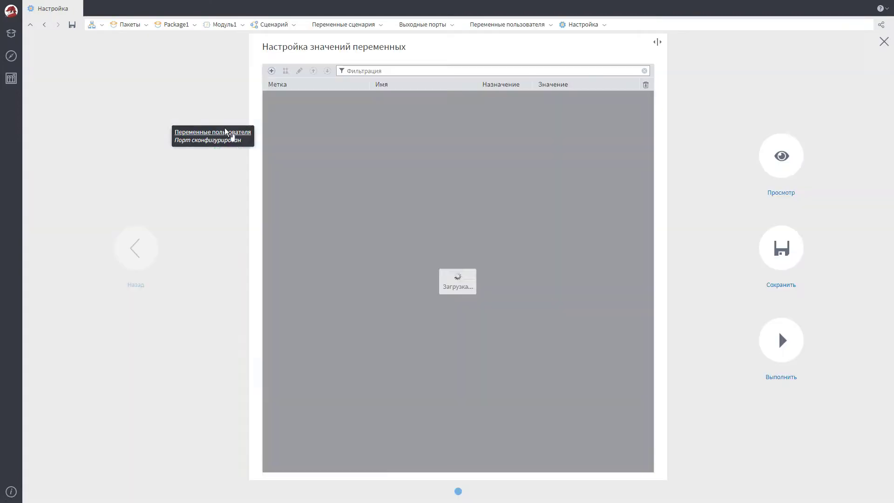
click(271, 70)
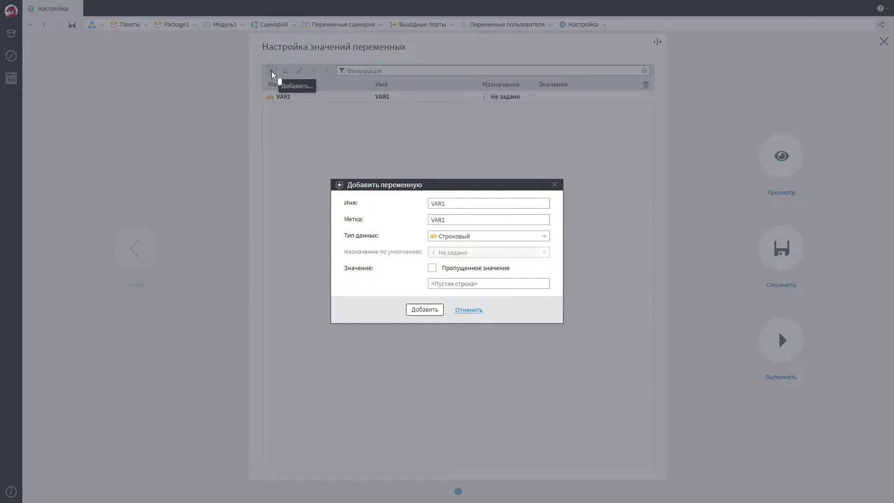
double_click(489, 205)
text(n)
double_click(489, 220)
text(Мес до конца срока год)
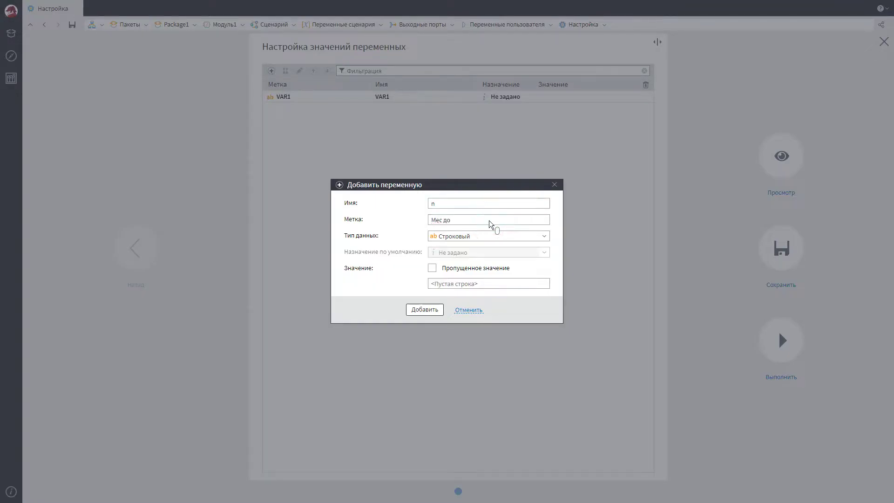
click(544, 237)
click(489, 280)
click(485, 282)
click(424, 309)
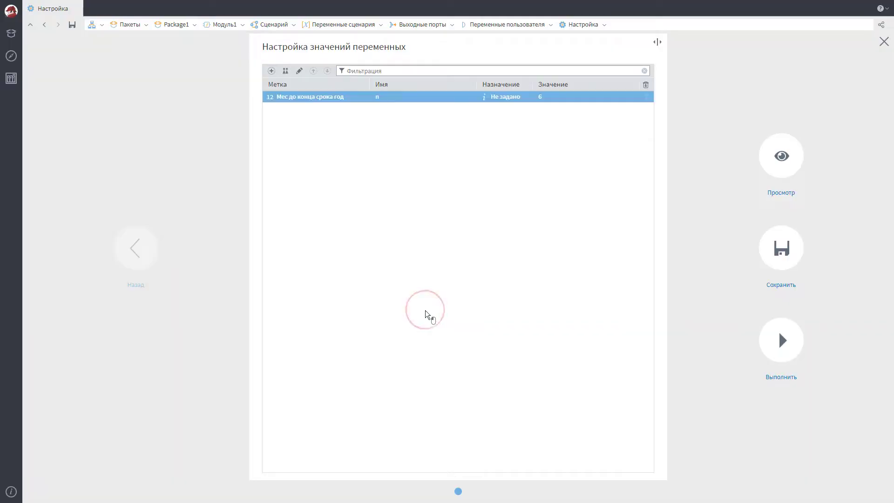
click(781, 352)
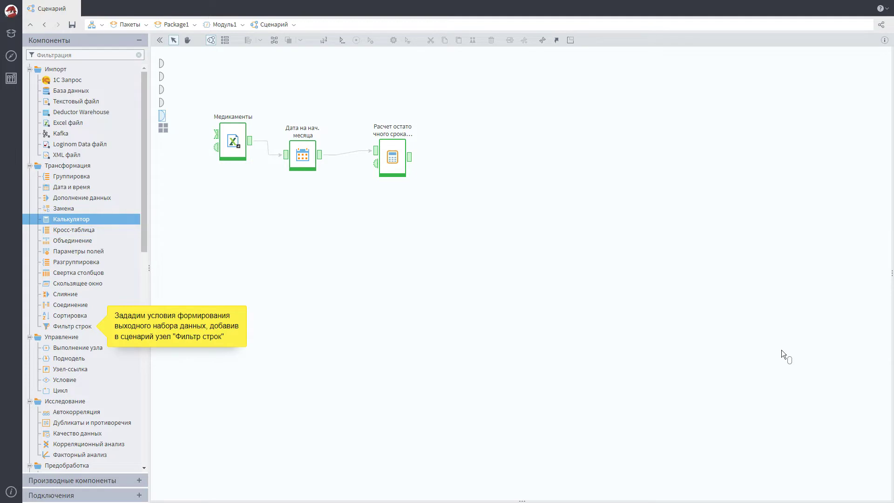
Add a Фильтр строк node after the remaining shelf life calculator and connect the calculator's output to its input
drag(80, 329, 453, 141)
click(409, 158)
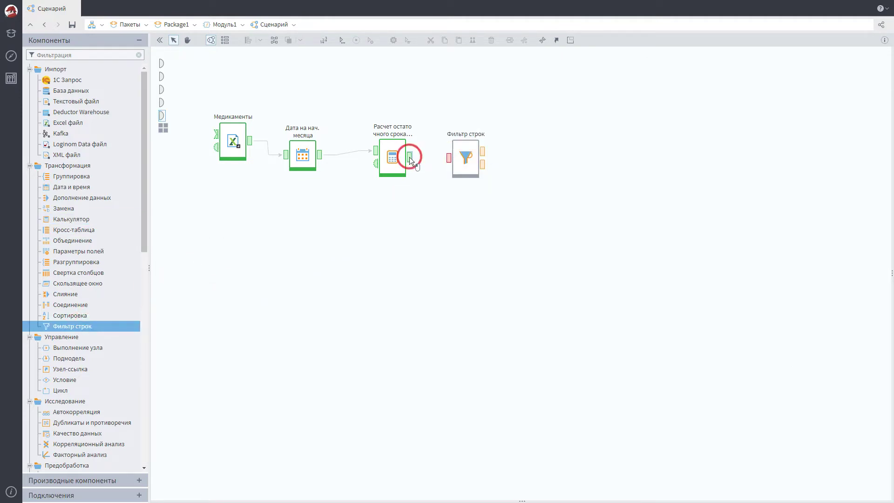
click(465, 159)
Show the control variables port on the Фильтр строк node and connect the scenario's user variables port to it
right_click(470, 162)
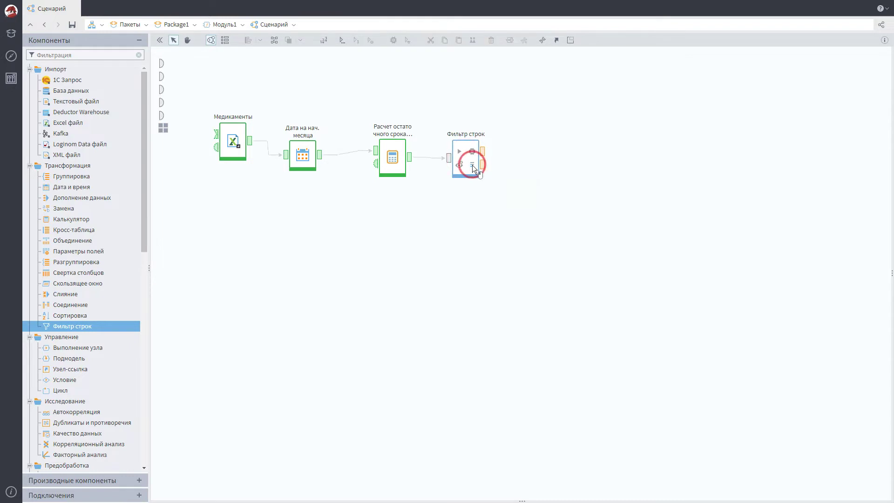
click(553, 312)
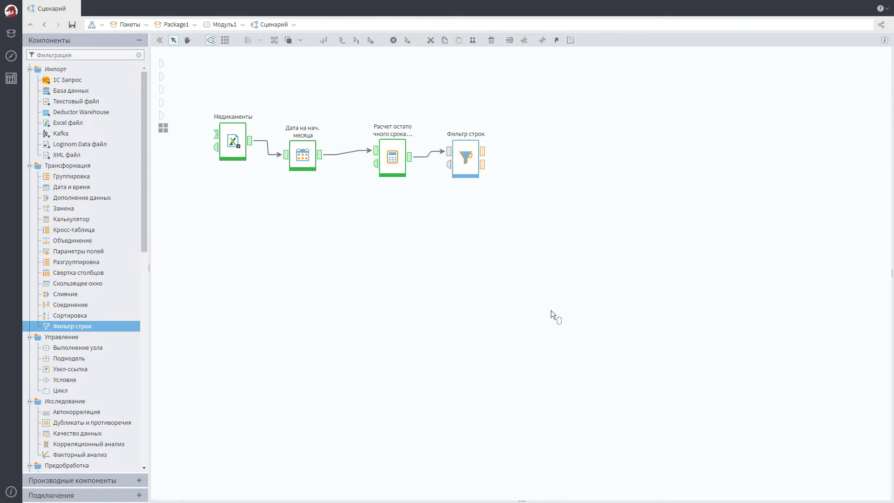
click(162, 116)
drag(162, 116, 450, 168)
Set the node's filter condition to Остаточный срок годности <= the variable "Мес до конца срока год" and apply it
click(467, 162)
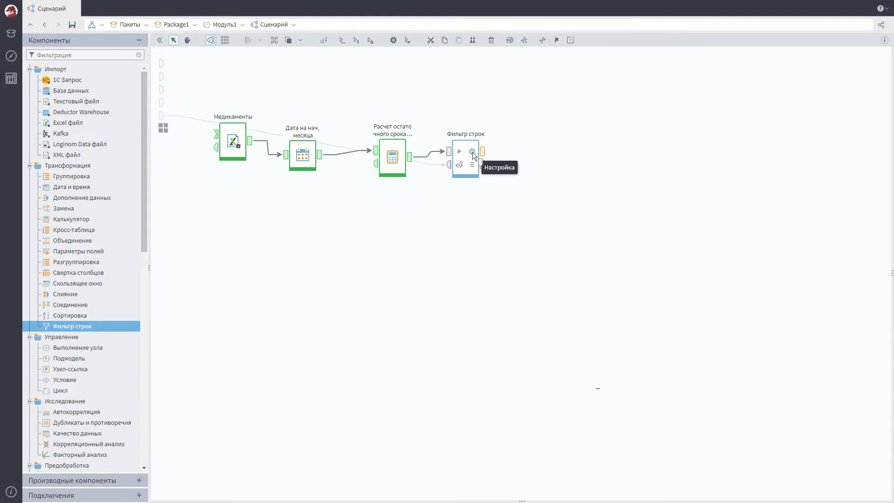
click(472, 151)
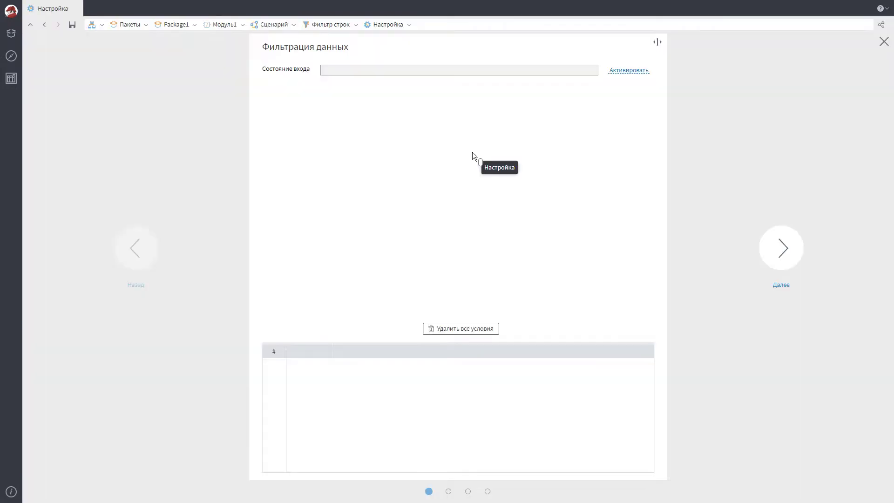
click(520, 128)
click(461, 148)
click(521, 144)
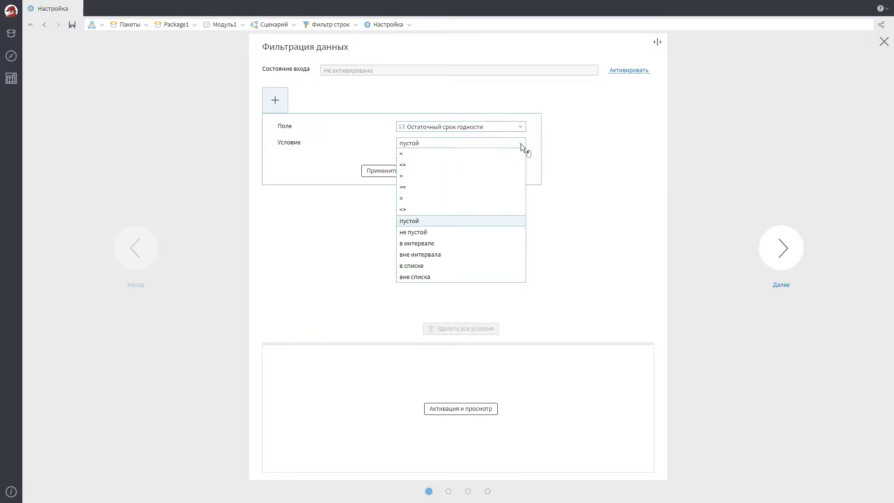
click(462, 165)
click(284, 160)
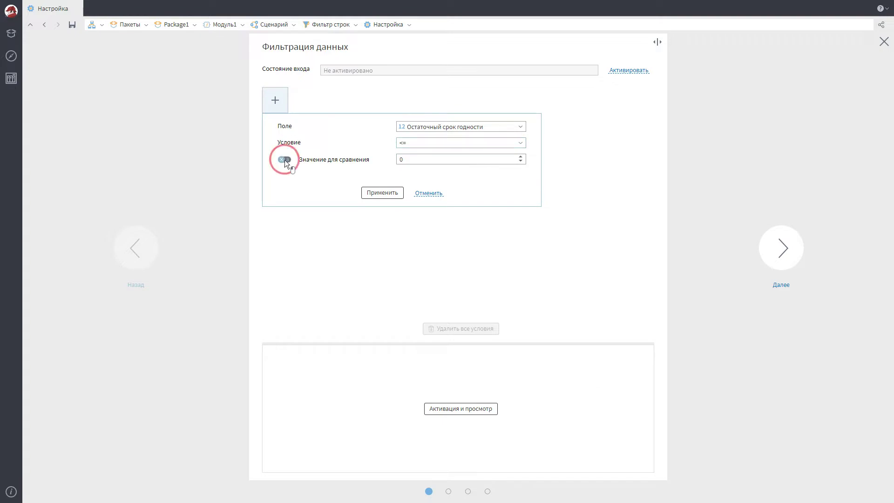
click(383, 192)
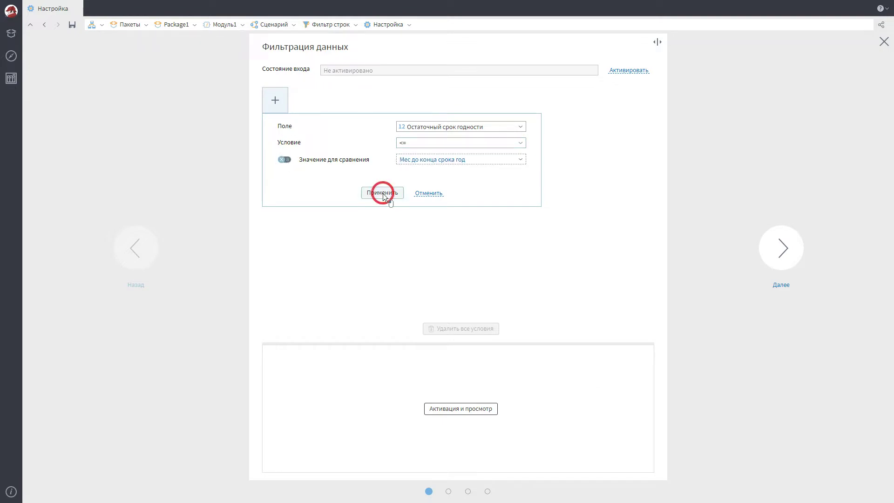
Label the filter node "Ост срок год" and run it
click(781, 258)
text(Ост срок год)
click(782, 260)
click(781, 350)
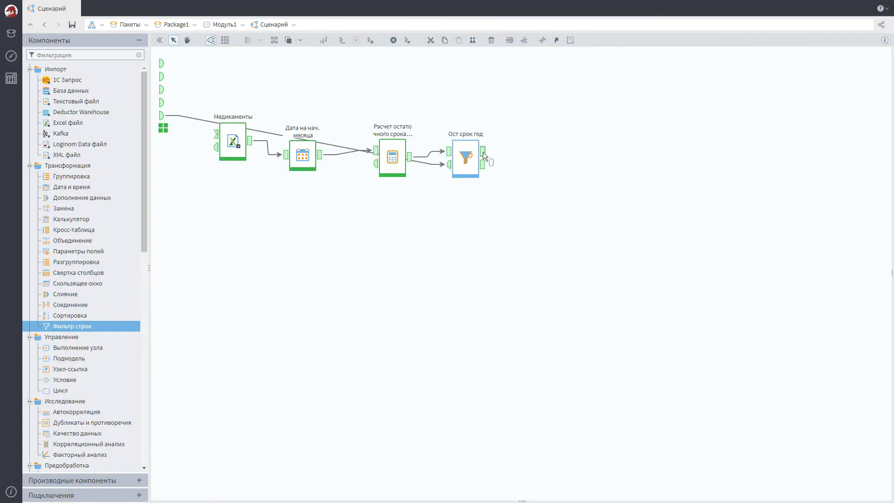
Preview the rows matching the condition in the Ост срок год node's output, examining all columns through the warehouse balances
click(482, 152)
click(543, 151)
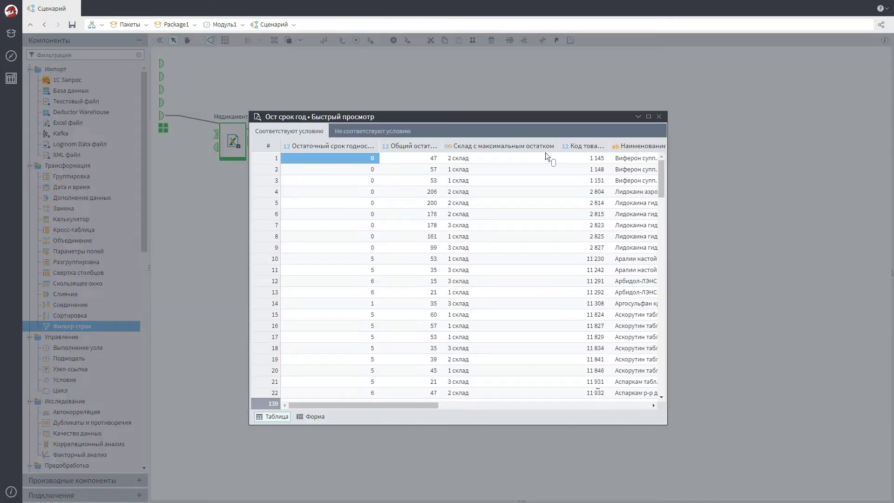
scroll(545, 152, right, 10)
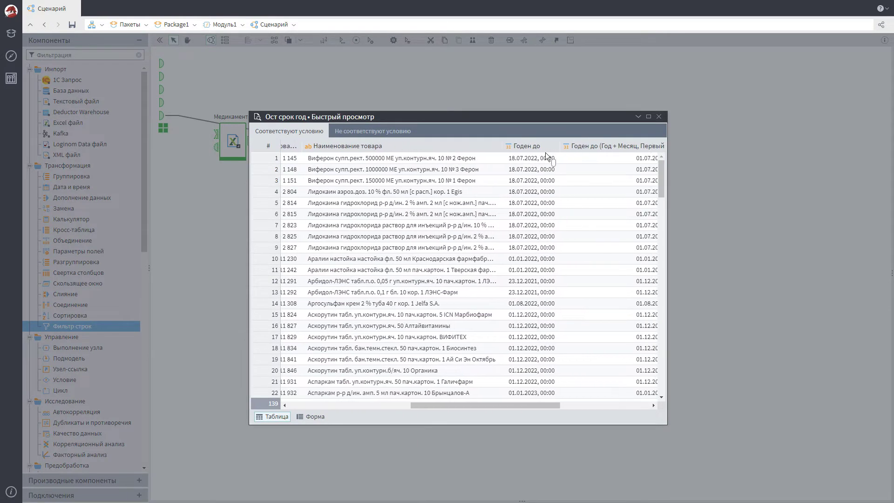
scroll(546, 152, right, 2)
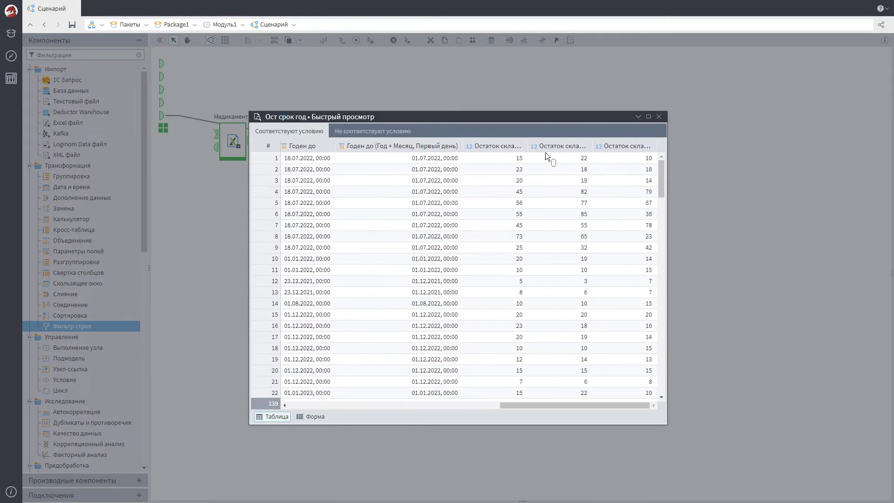
click(658, 116)
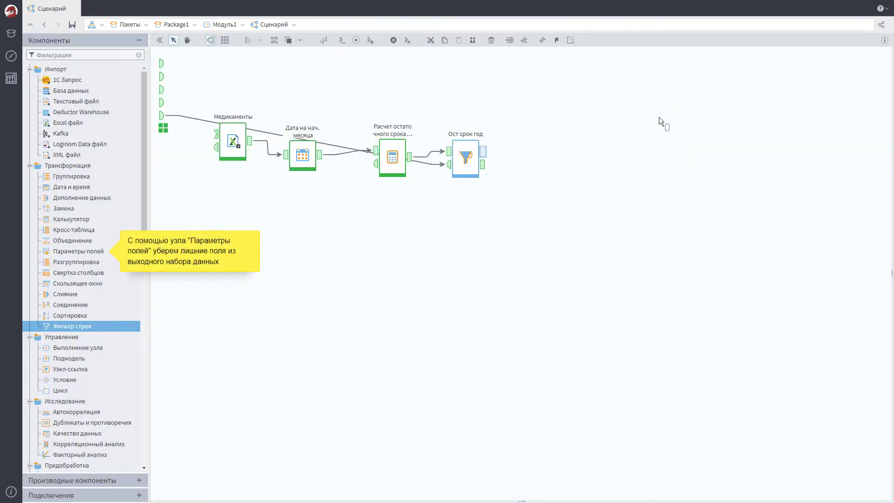
Add a Параметры полей node connected to the Ост срок год filter and exclude the fields exp_date and exp_date_YM_1
drag(78, 251, 536, 149)
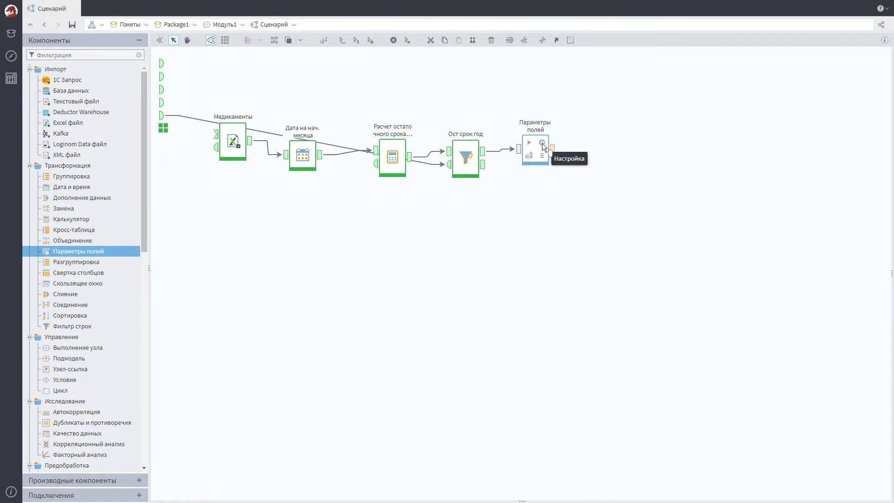
click(543, 144)
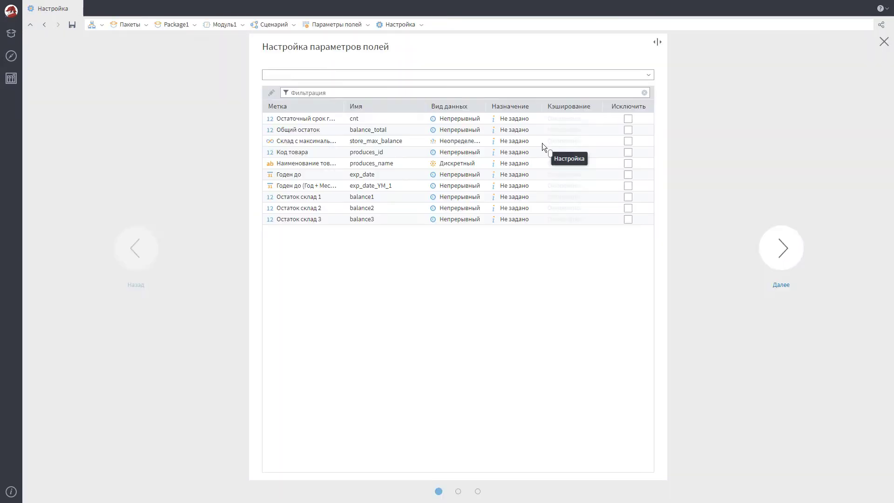
click(627, 174)
click(627, 186)
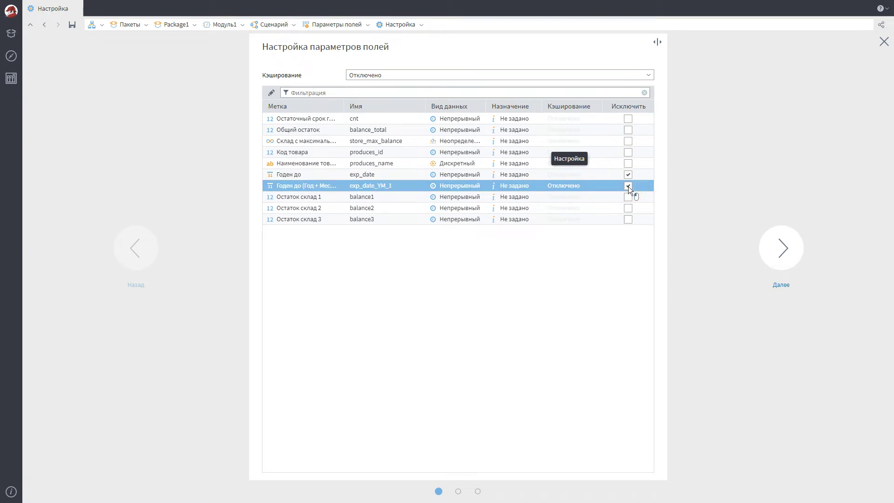
Label the field parameters node "Настройка вых набора" and run it
click(781, 257)
text(Настройка вых набора)
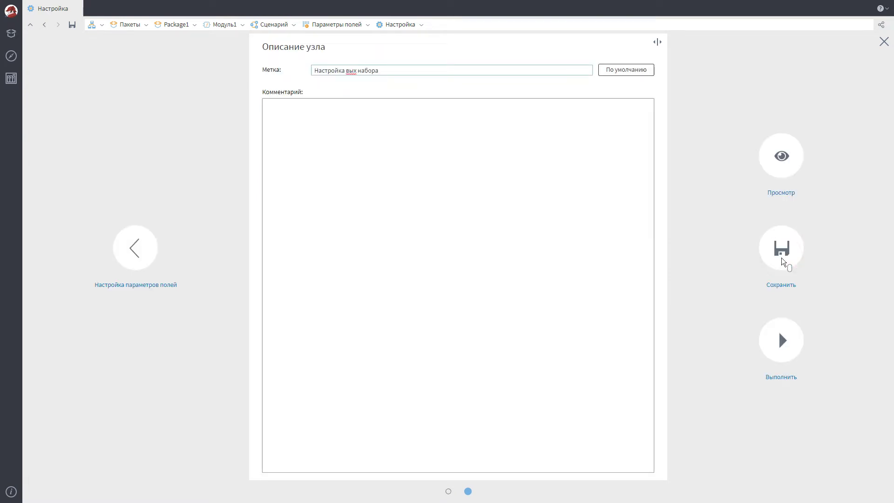
click(781, 347)
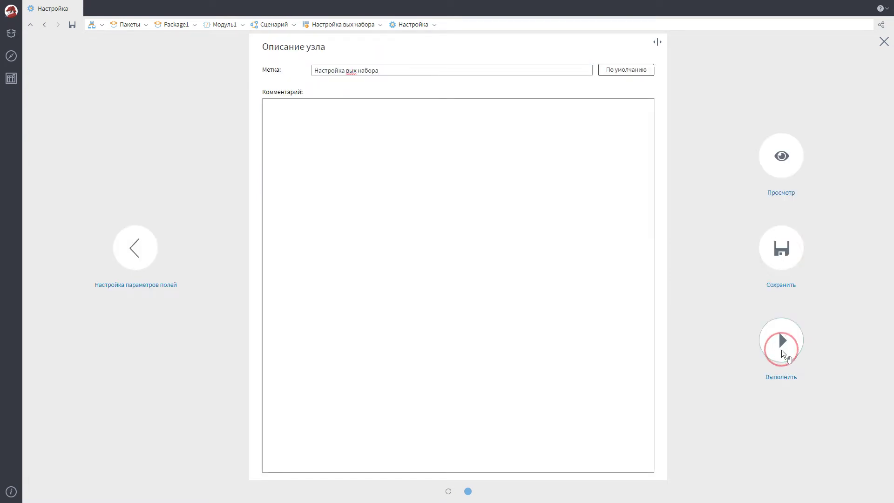
Preview the output data set of the Настройка вых набора node, checking its columns
click(552, 149)
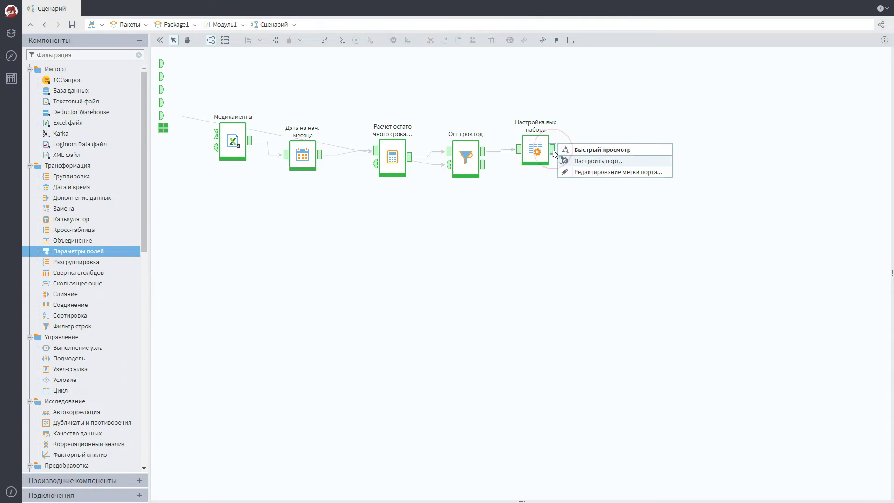
click(615, 149)
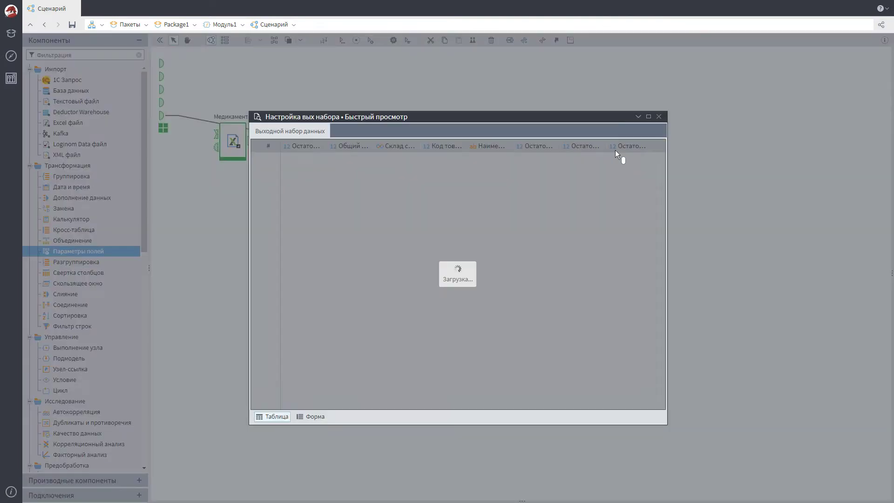
scroll(615, 150, right, 5)
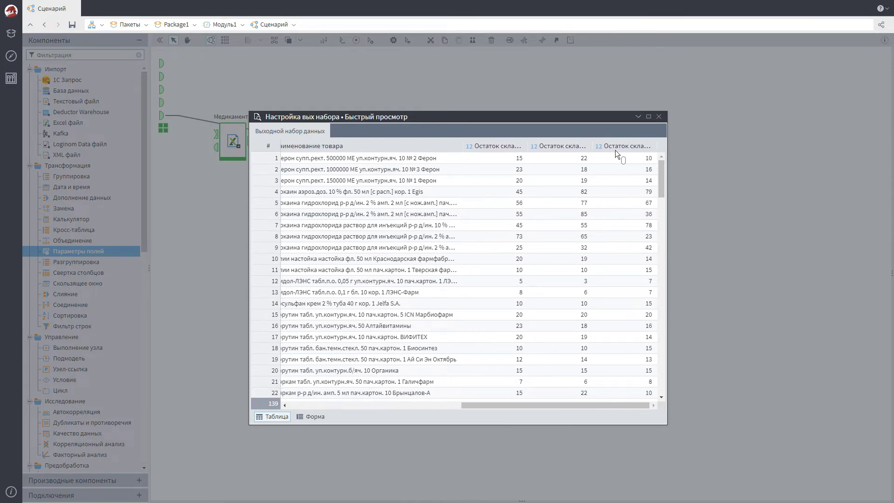
click(658, 116)
Collapse the date, calculator, filter and field parameters nodes into a submodel
click(302, 155)
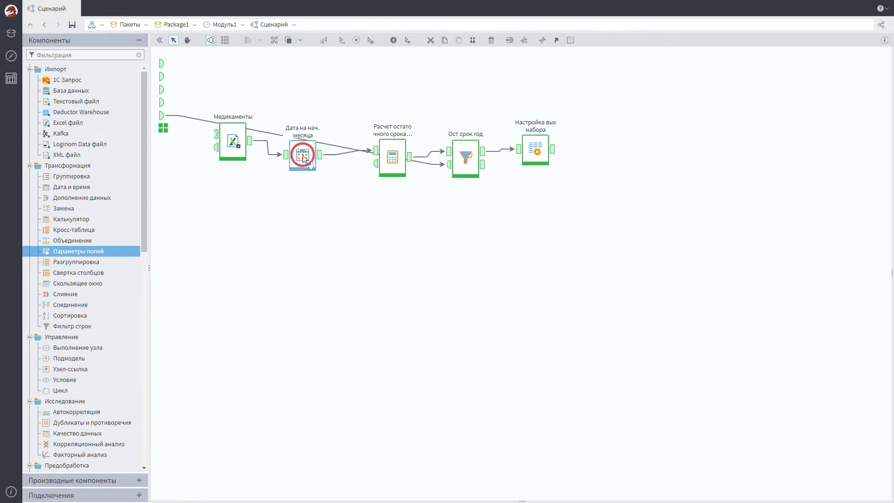
click(393, 157)
click(466, 158)
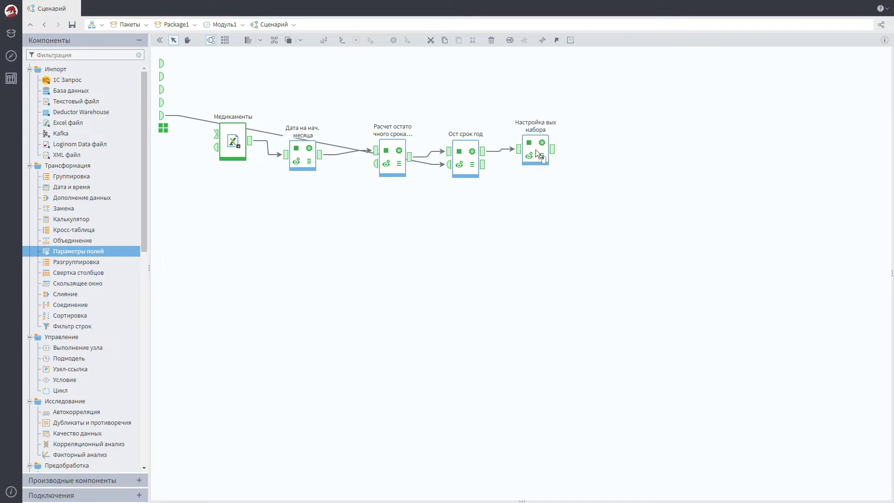
click(510, 41)
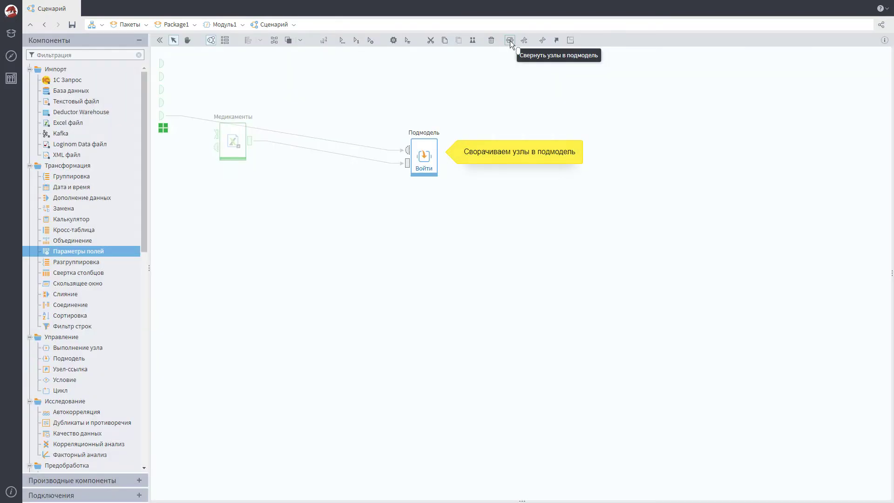
Add a table output port to the submodel, label the submodel "Расч ост срока год", and save its settings
click(424, 157)
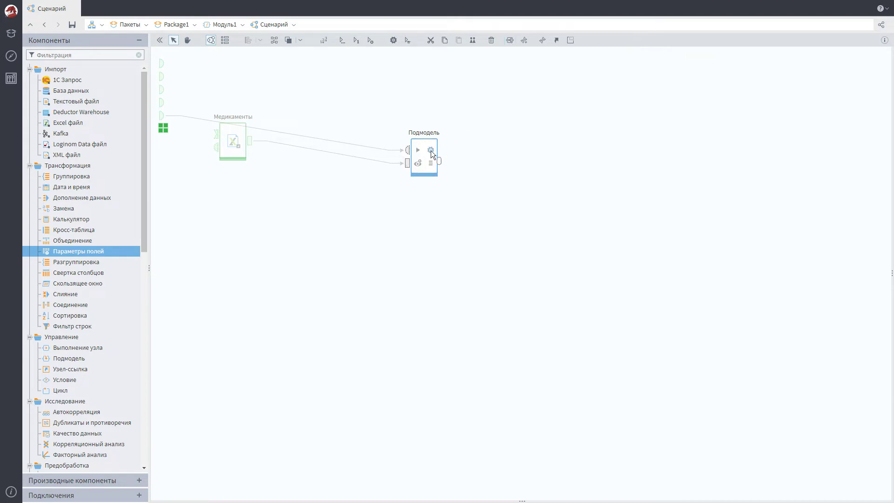
click(431, 150)
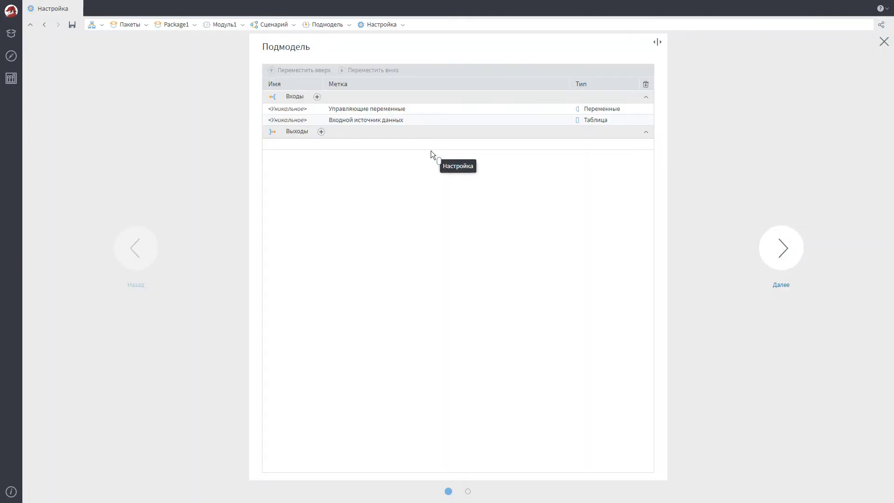
click(321, 132)
click(350, 143)
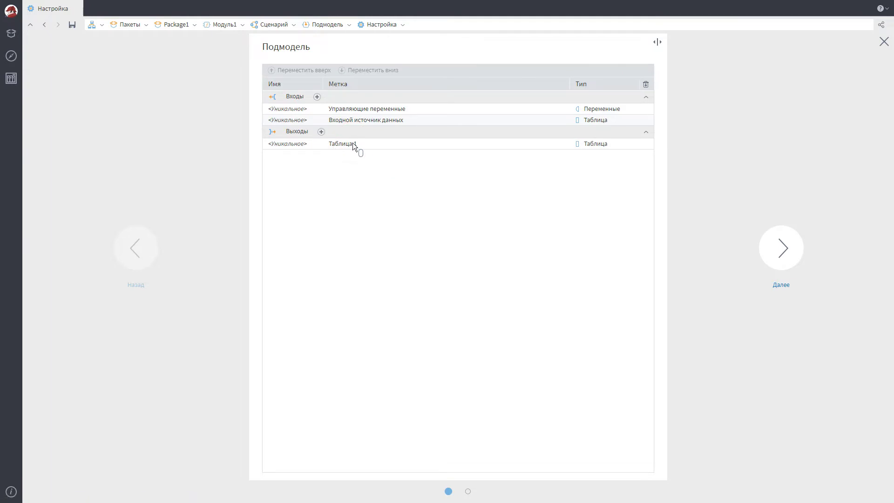
click(781, 257)
text(Расч ост срока год)
click(781, 255)
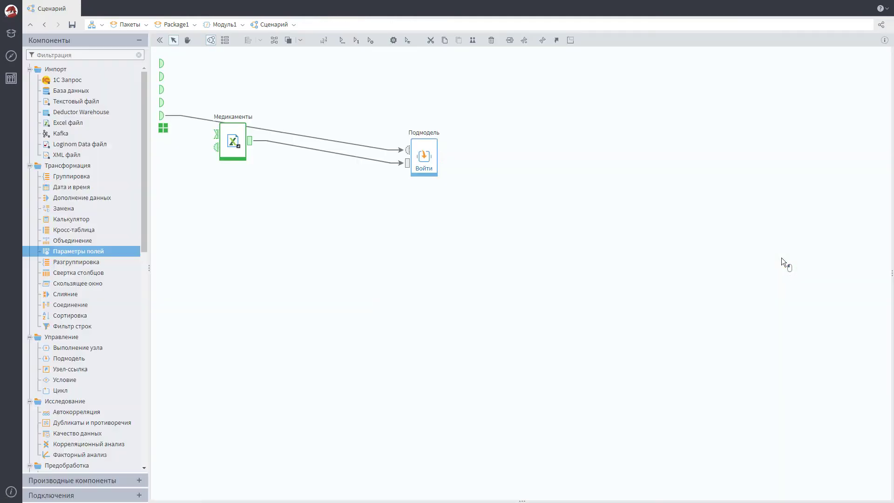
Inside the submodel Расч ост срока год, connect the output of Настройка вых набора to the output port Таблица 1, and exit the submodel
click(156, 52)
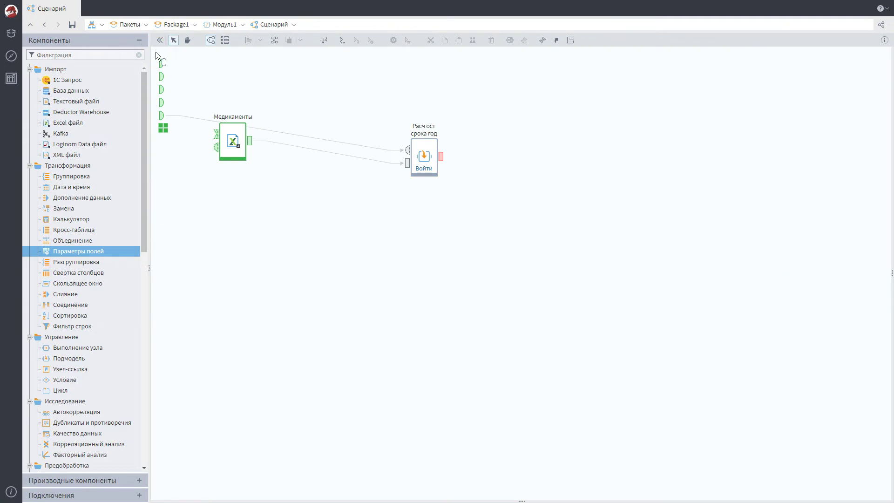
click(424, 168)
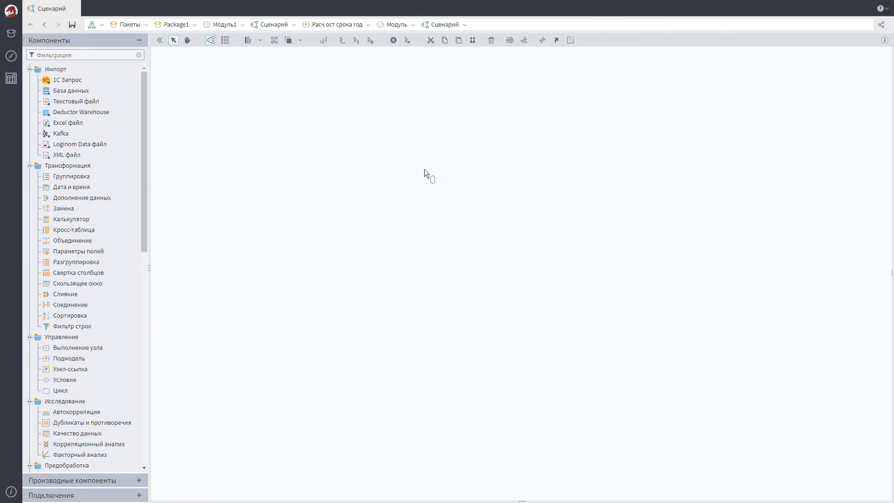
drag(554, 149, 873, 180)
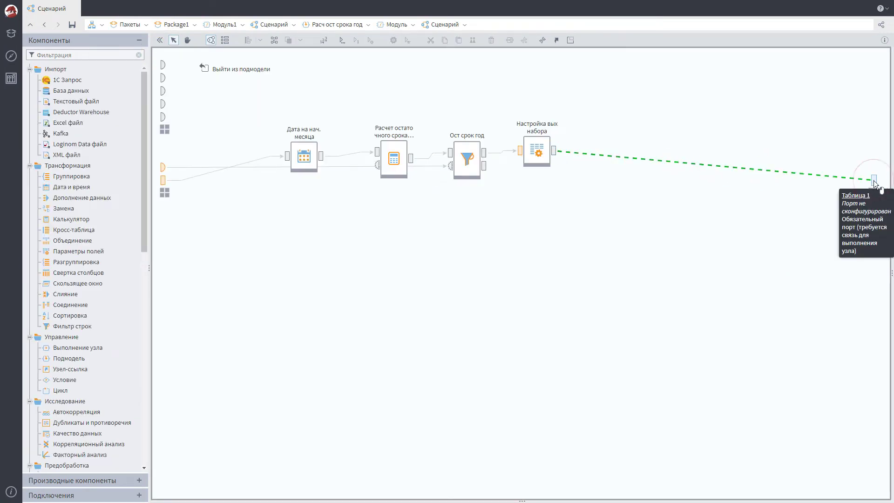
click(204, 68)
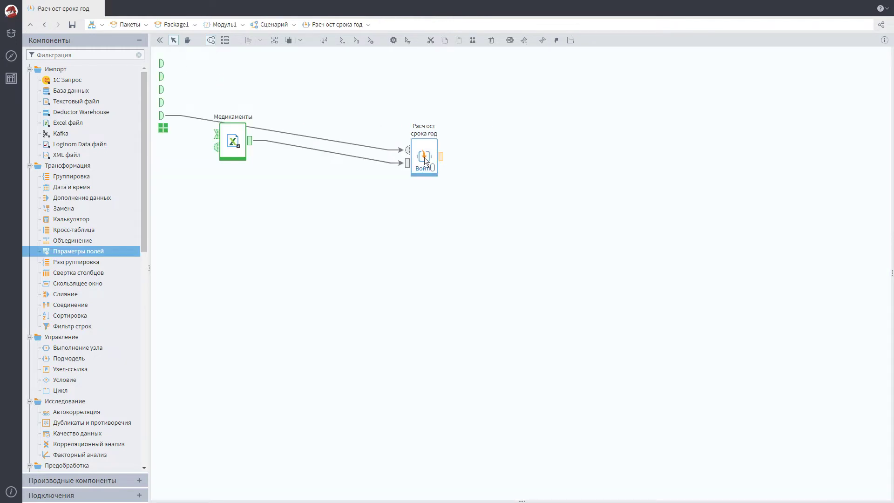
Run the Расч ост срока год submodel and preview its output table, checking the columns through to the product name
click(356, 41)
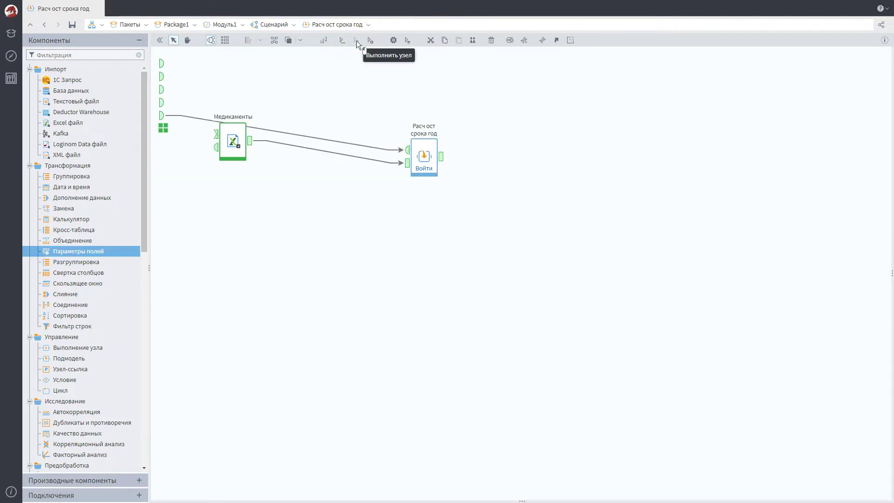
right_click(441, 159)
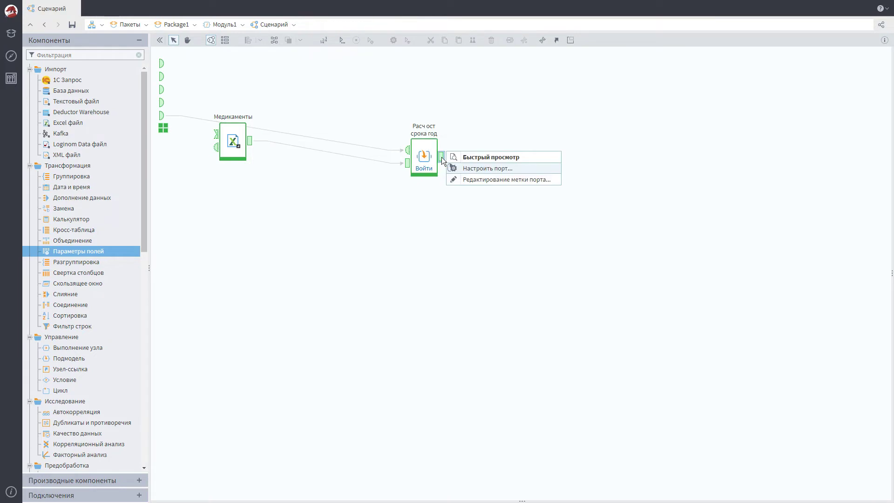
click(504, 158)
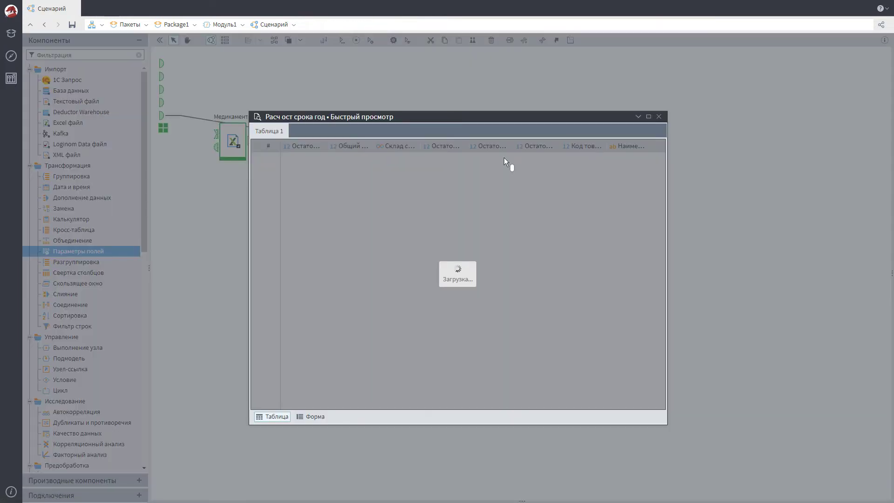
scroll(504, 158, right, 8)
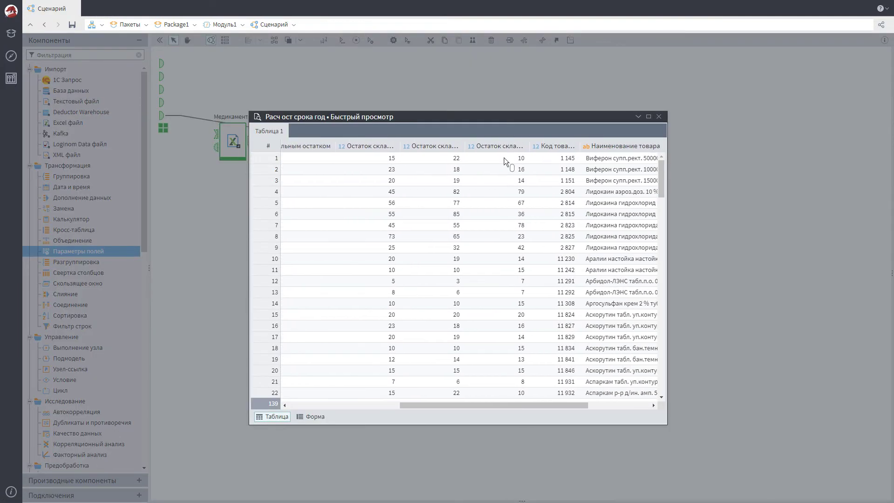
scroll(503, 157, right, 1)
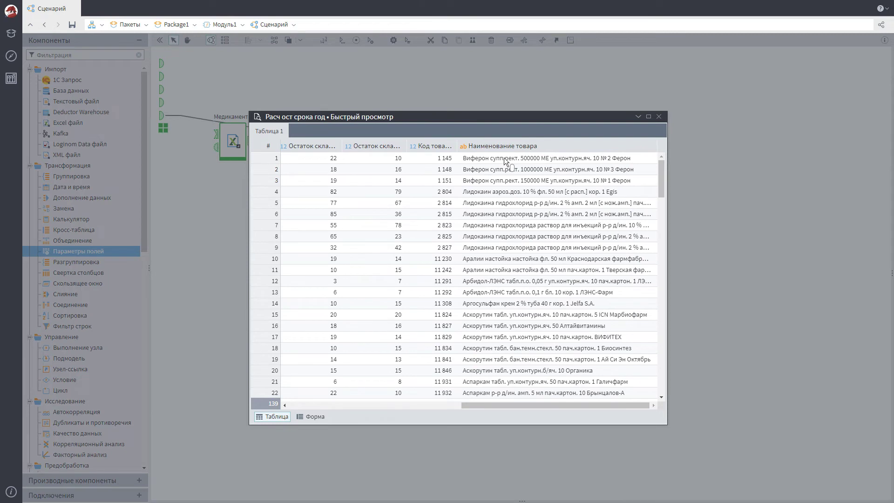
click(658, 117)
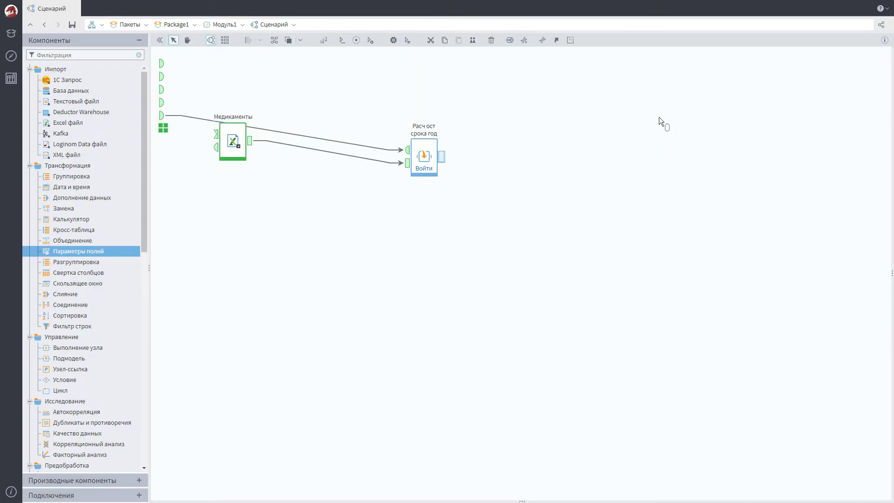
Add an Excel file import node below Медикаменты and set its source file to /common/Demo/supernode/Косметика.xlsx
drag(68, 122, 220, 219)
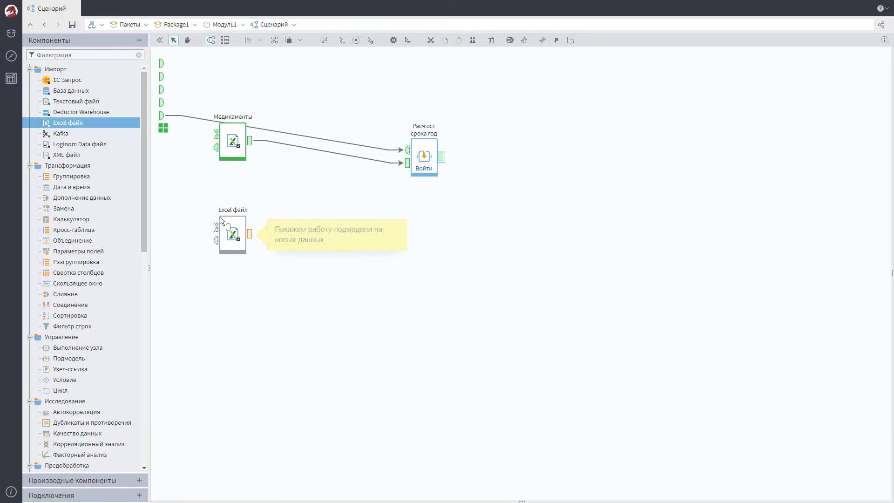
click(233, 235)
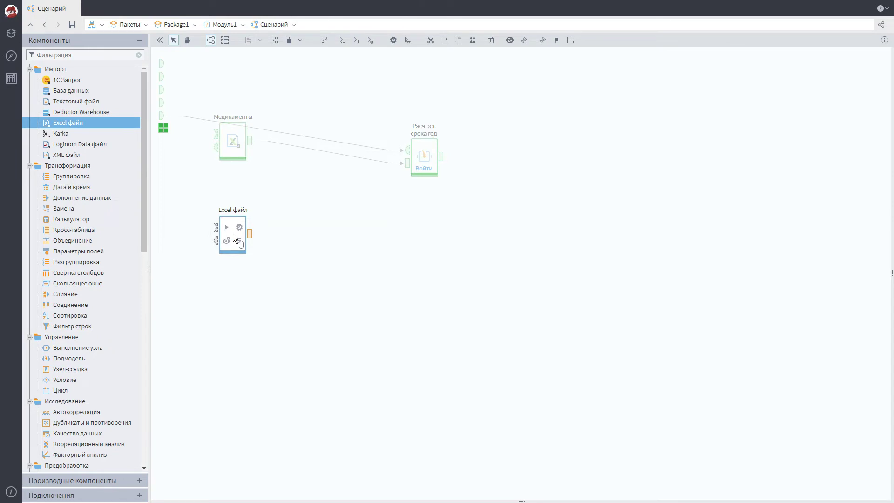
click(239, 228)
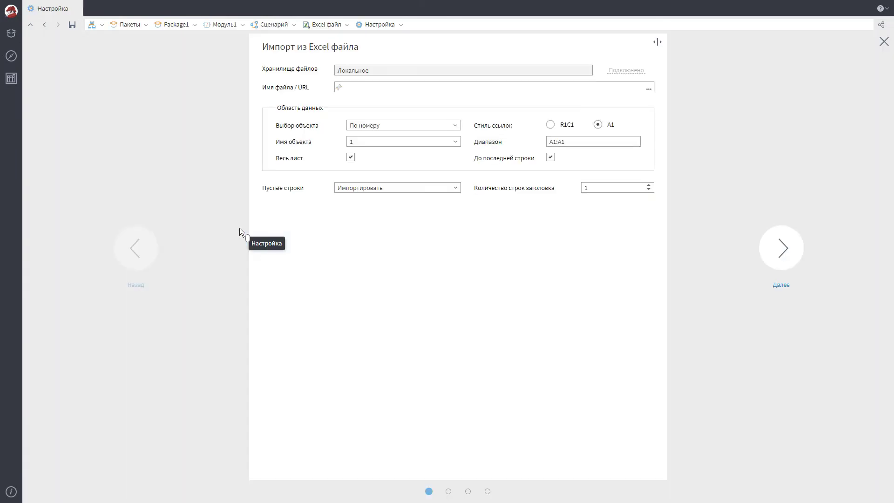
click(494, 86)
text(common/Demo/supernode/Косметика.xlsx)
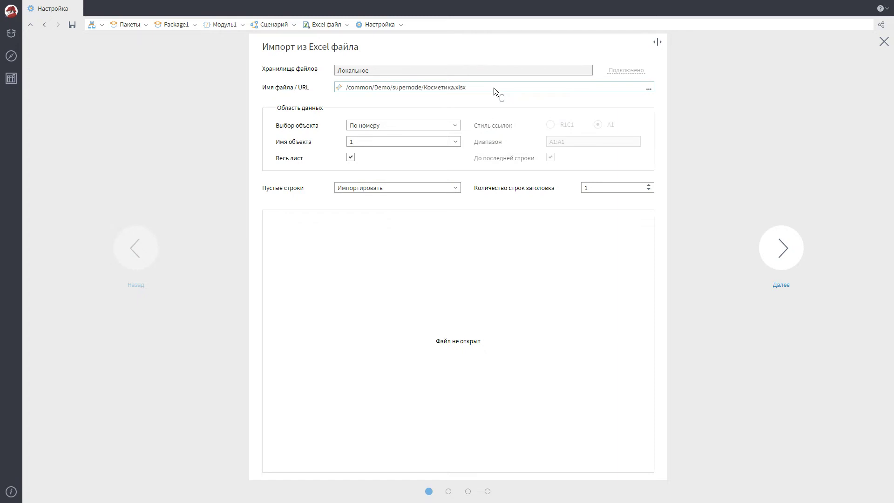
key(Tab)
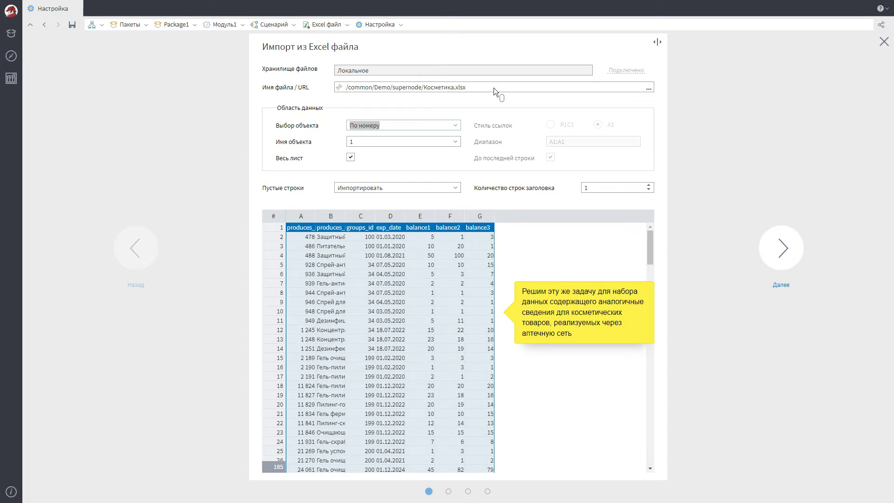
click(781, 258)
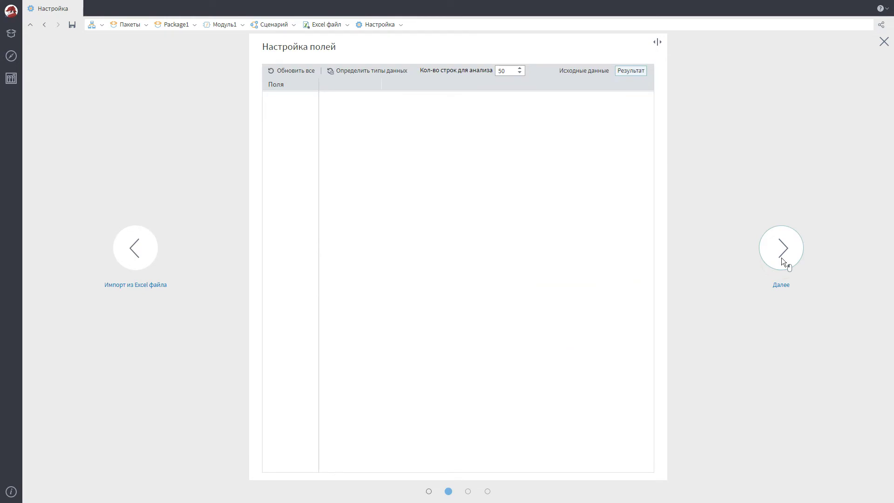
Label produces_id "Код товара", produces_name "Наименование товара" and exp_date "Годен до", and exclude groups_id from the import
click(351, 109)
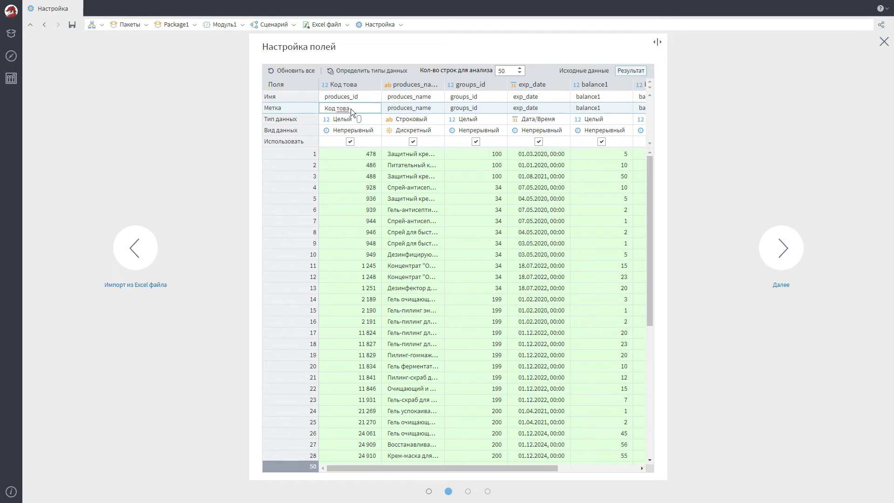
click(413, 107)
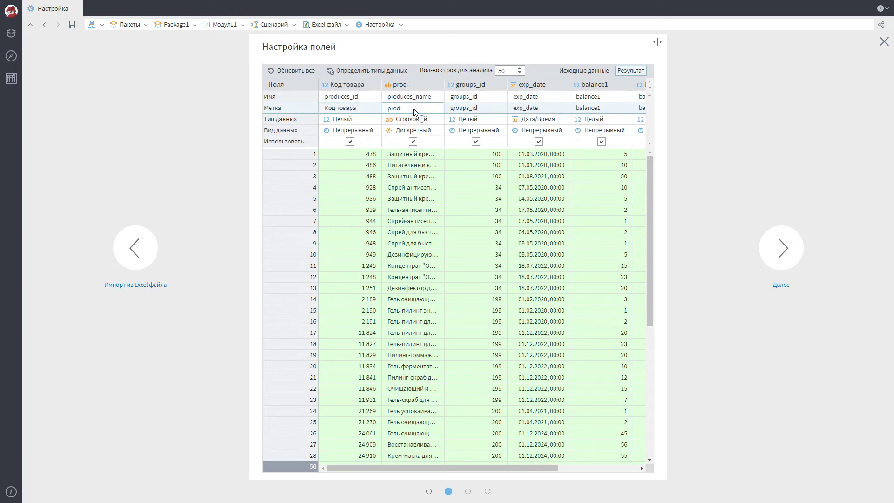
text(Наименование товара)
key(Return)
drag(443, 84, 468, 85)
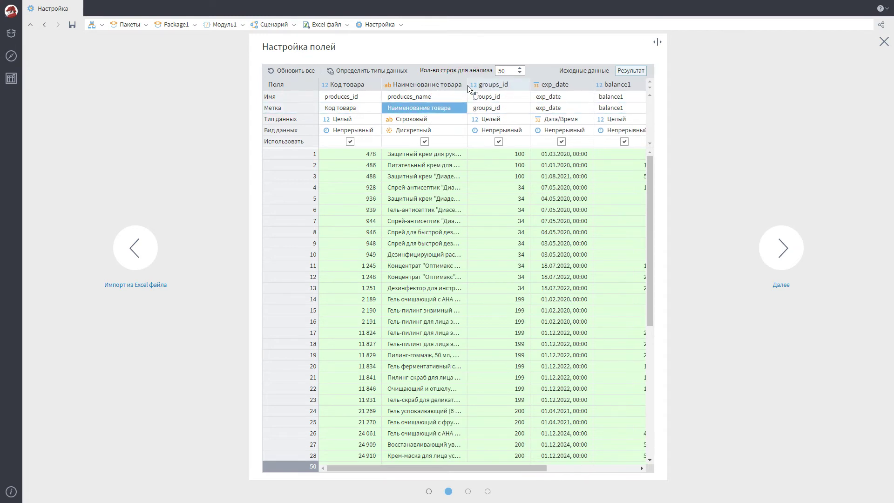
click(499, 141)
click(562, 108)
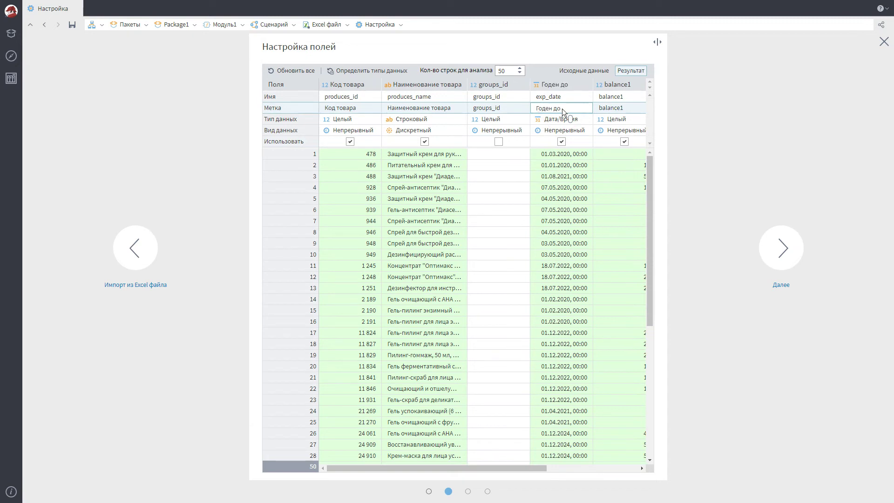
Label the fields balance1, balance2 and balance3 "Остаток склад 1", "Остаток склад 2" and "Остаток склад 3"
click(624, 108)
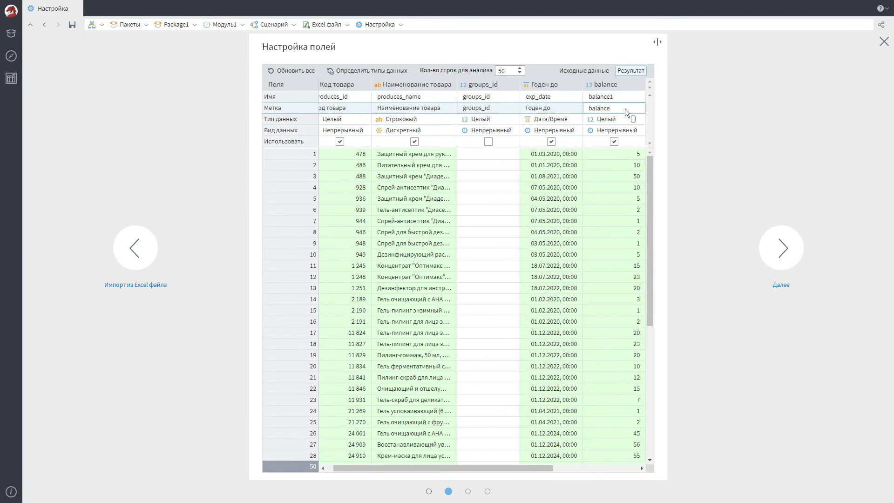
key(BackSpace)
key(BackSpace)
key(BackSpace)
text(Остаток)
key(Tab)
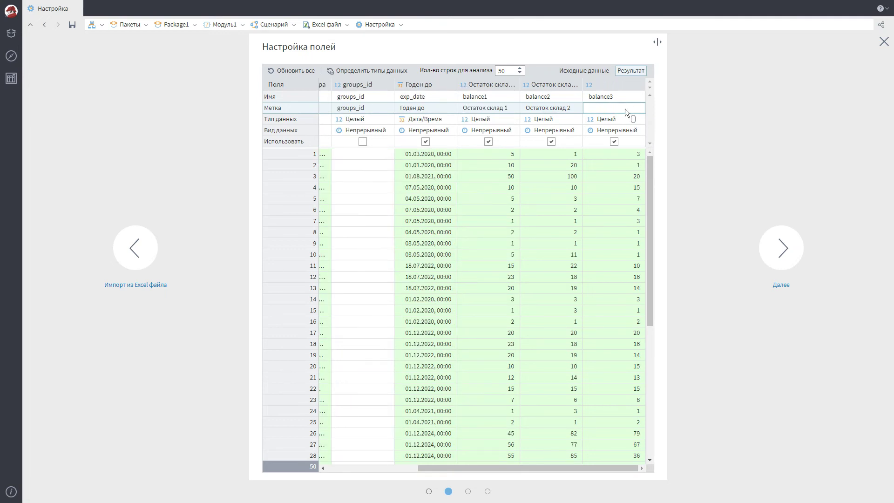
text(аток склад 3)
Label the Excel import node "Косметика" and run it
click(781, 258)
click(781, 258)
key(ctrl+a)
text(Косметика)
click(781, 350)
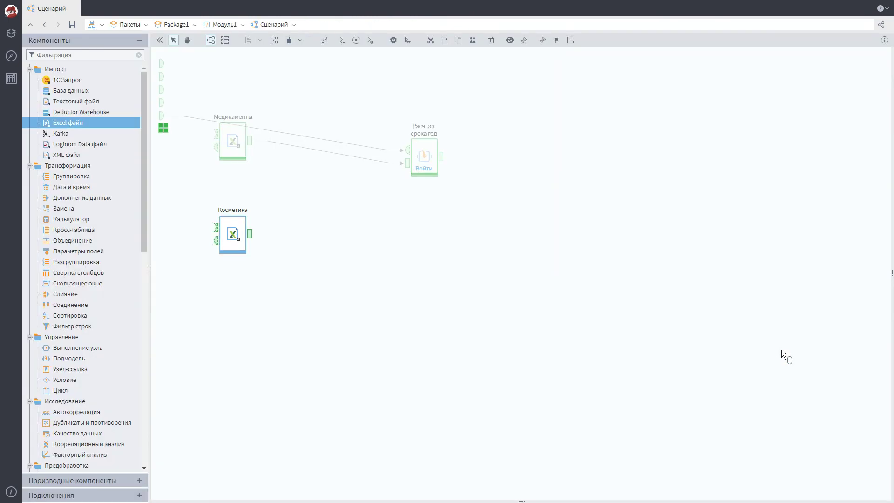
Preview the output data set of the Косметика node, checking the expiry date and warehouse stock columns
right_click(249, 233)
click(311, 234)
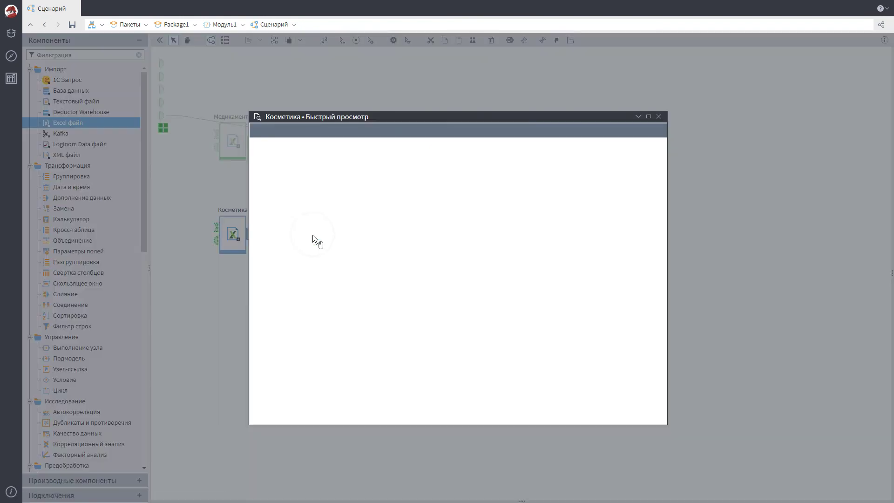
scroll(312, 236, right, 3)
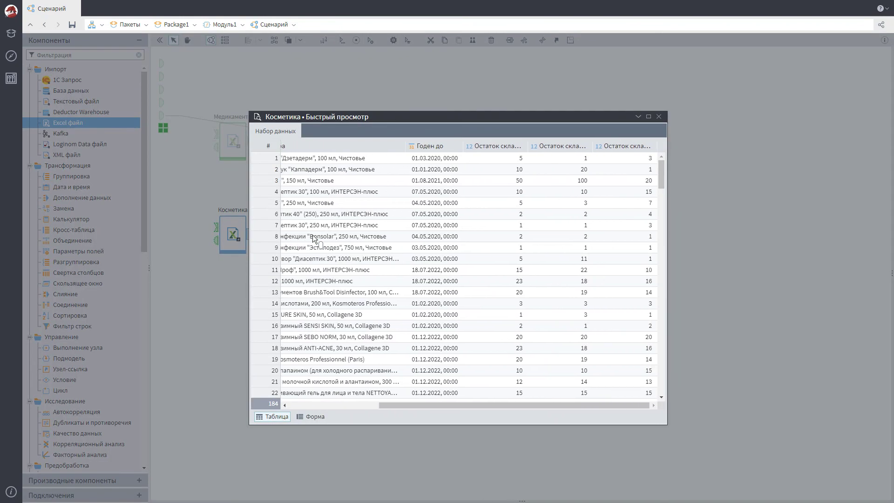
click(658, 116)
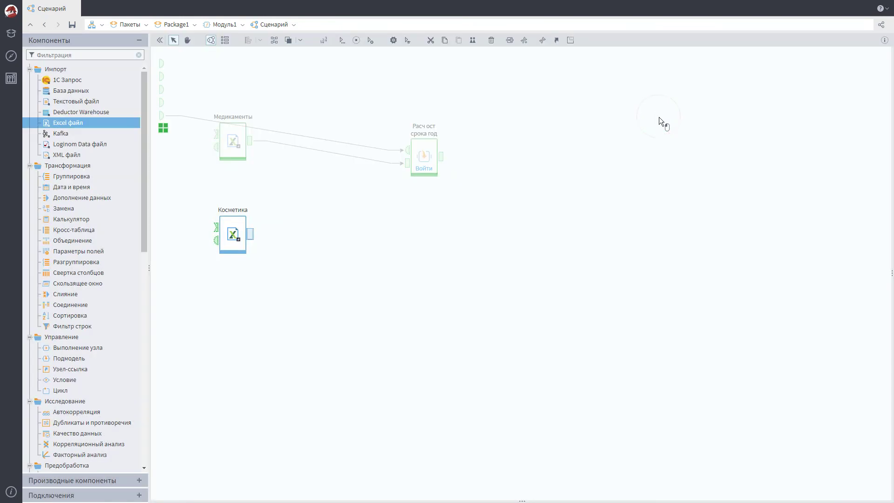
Add a Выполнение узла node beside Косметика and set it to execute the Расч ост срока год submodel
drag(80, 348, 359, 208)
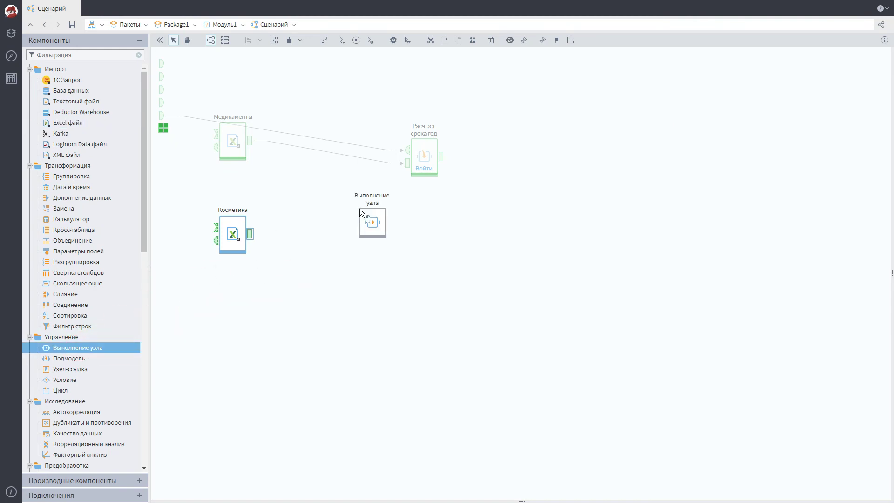
click(373, 223)
click(379, 216)
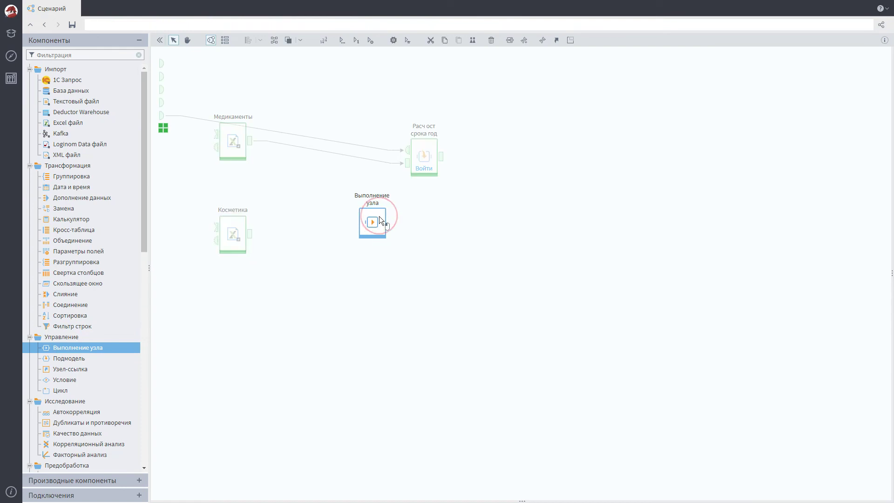
click(286, 119)
click(781, 249)
Label the node execution node "Подмодель расч ост срока год" and save its settings
click(451, 70)
text(Подмодель расч ост срока год)
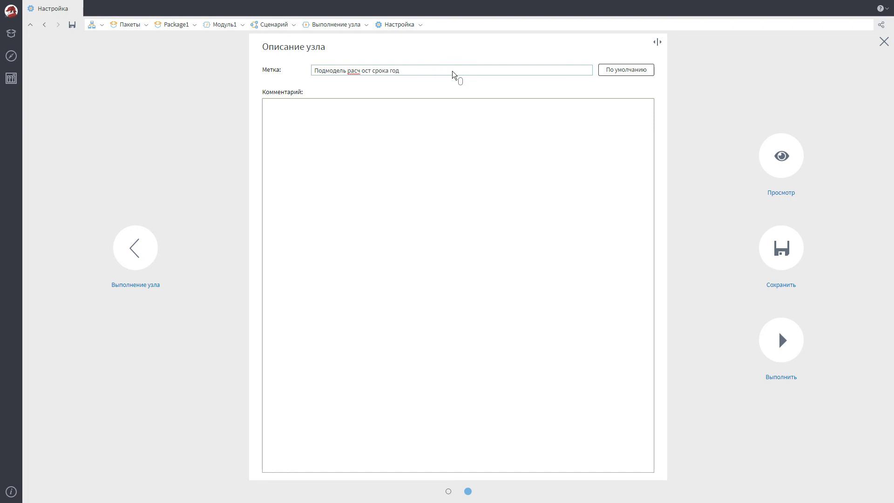
click(781, 258)
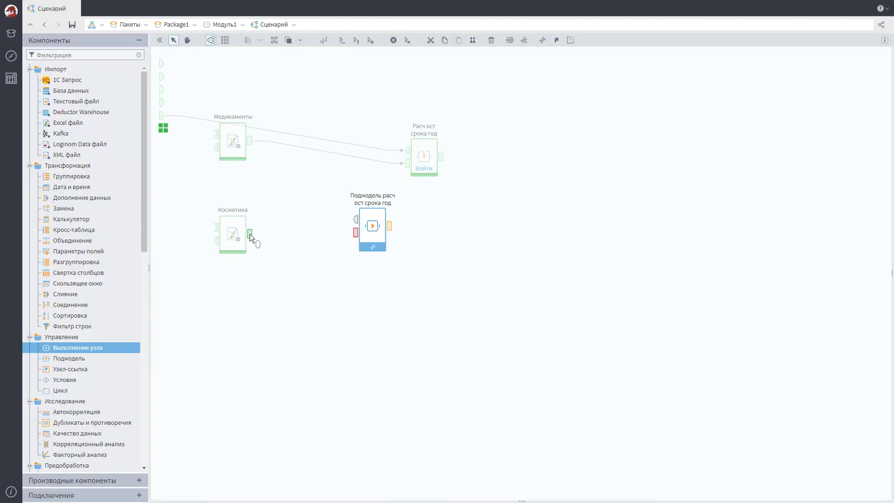
Connect the Косметика output and the scenario's user variables port to the Подмодель расч ост срока год inputs, and run the node
drag(249, 234, 355, 232)
drag(161, 115, 357, 224)
click(356, 40)
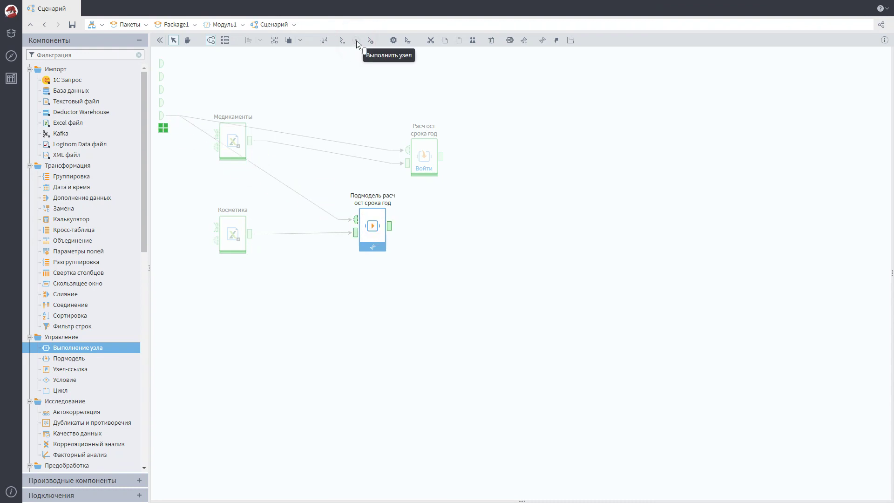
Preview the output table of Подмодель расч ост срока год, examining the stock, product code and product name columns
right_click(390, 227)
click(452, 227)
scroll(452, 227, right, 10)
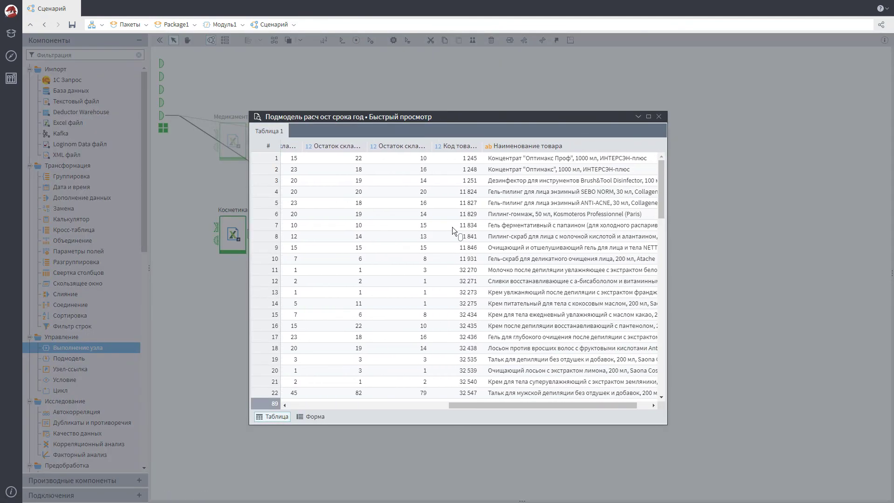
scroll(452, 227, right, 2)
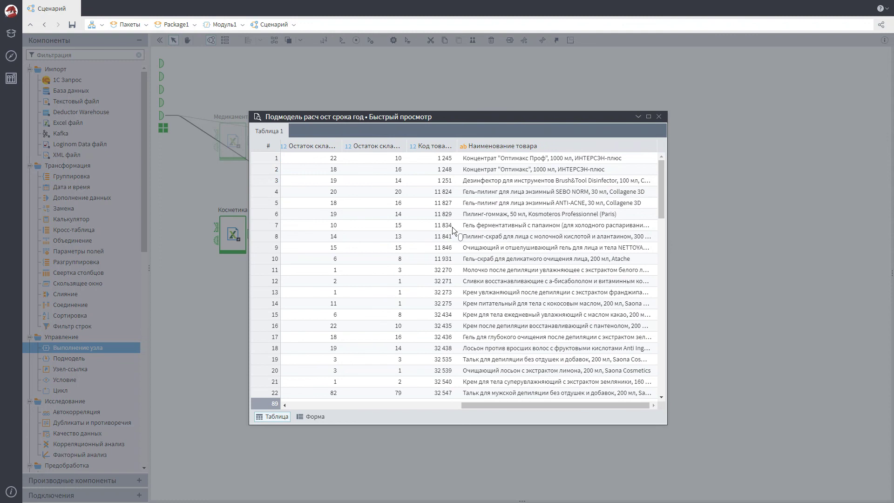